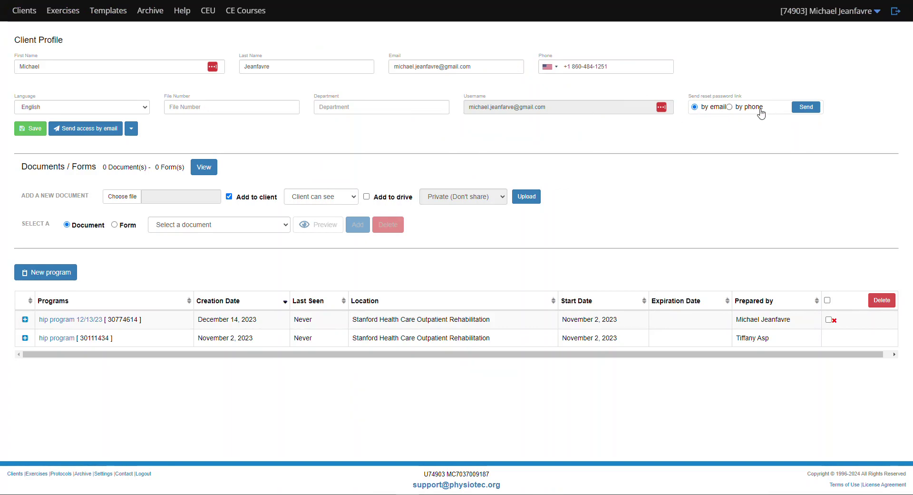
- Send the client a reset password link by email, and switch to a maximized Gmail window
click(803, 111)
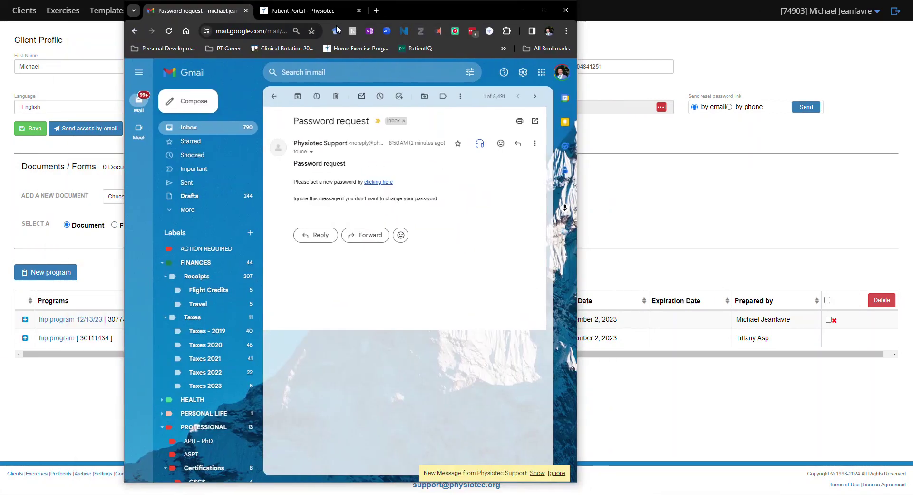
drag(354, 30, 349, 37)
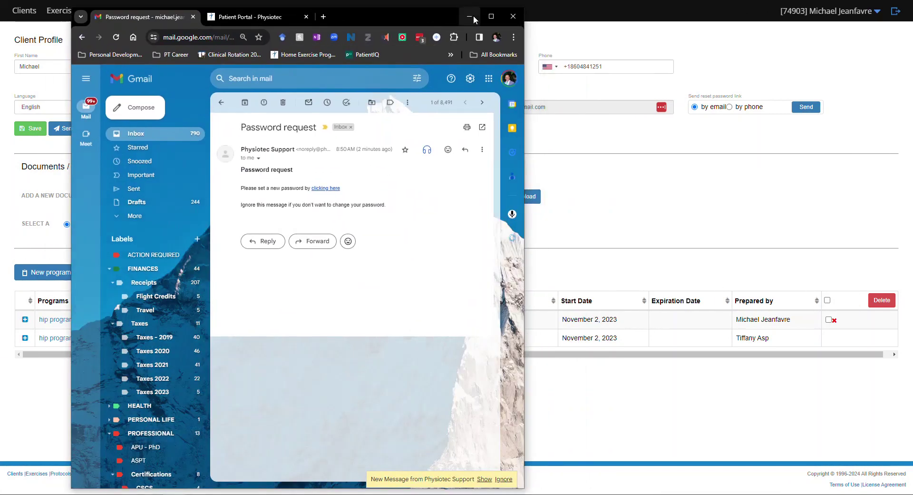
click(491, 16)
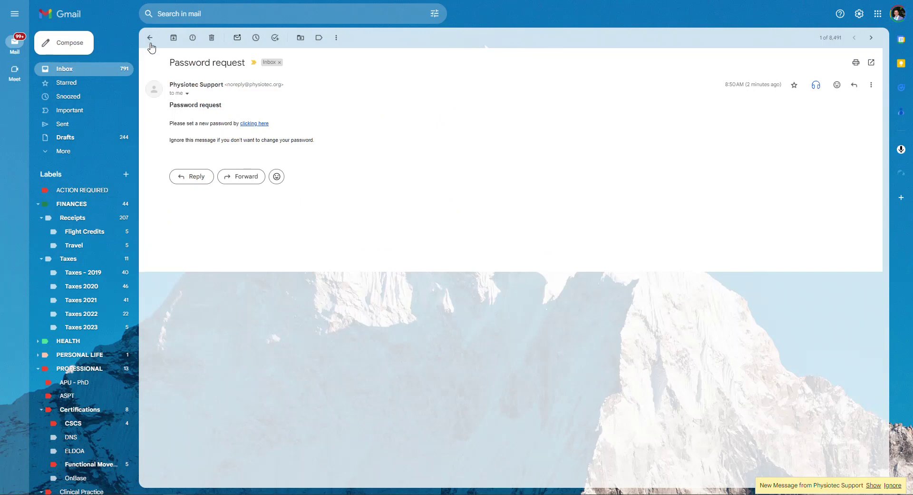
- Open the updated Password request conversation from Physiotec Support in the inbox and expand the trimmed content of its newest message
click(150, 44)
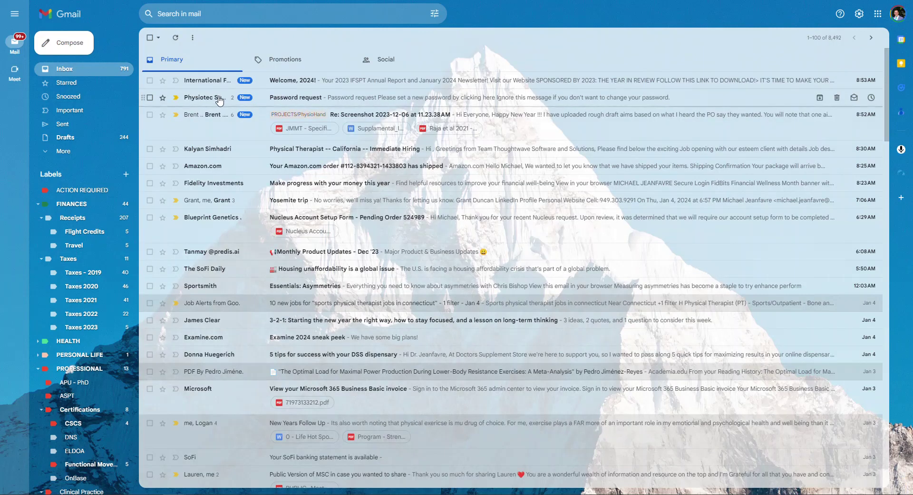
click(219, 100)
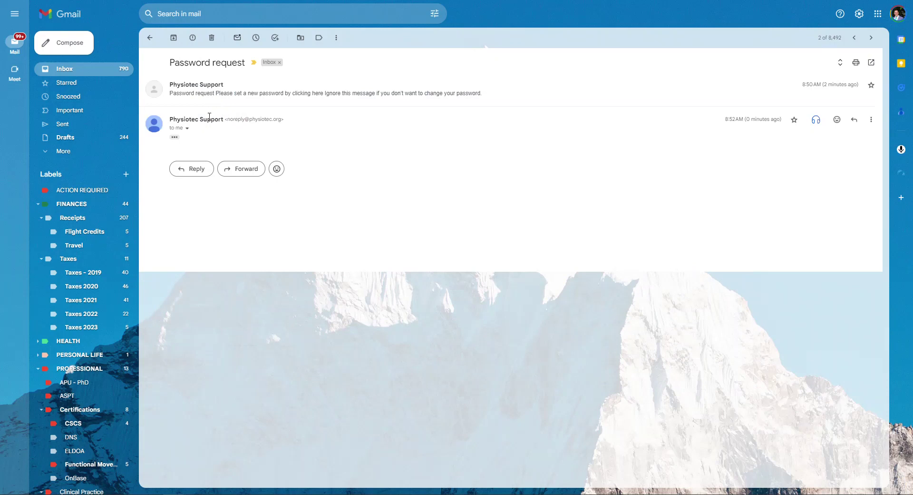
click(175, 137)
click(174, 137)
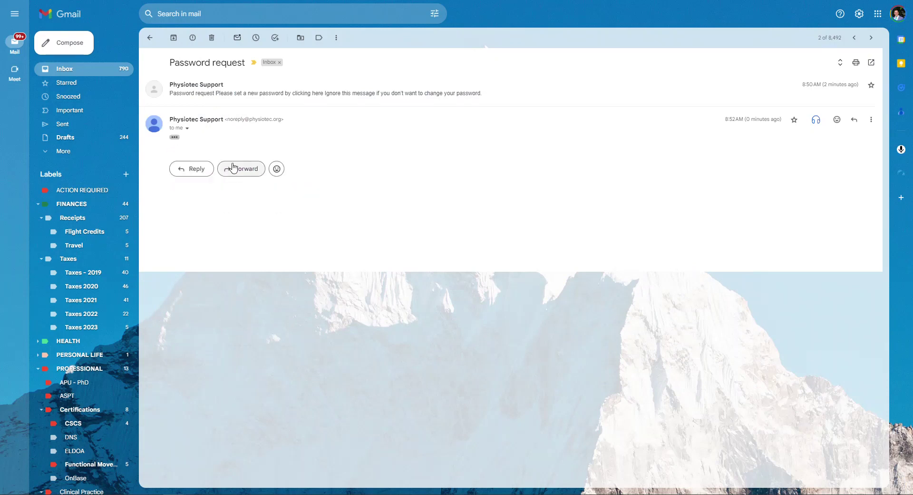
click(175, 137)
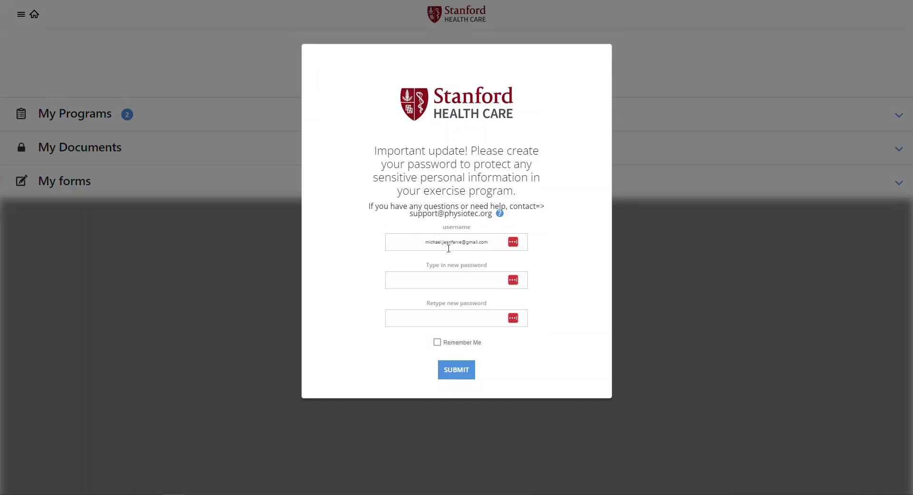
- Enter and retype a new account password in the Stanford Health Care portal's password creation form and submit it
click(459, 280)
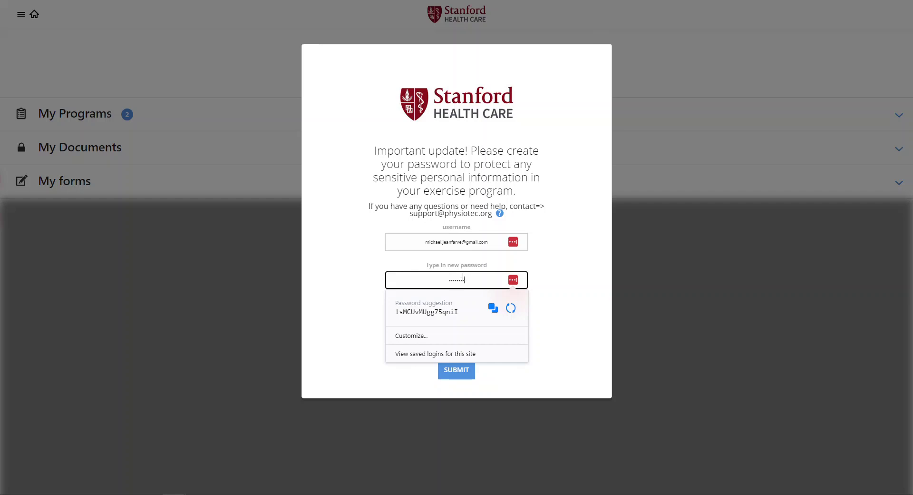
click(540, 312)
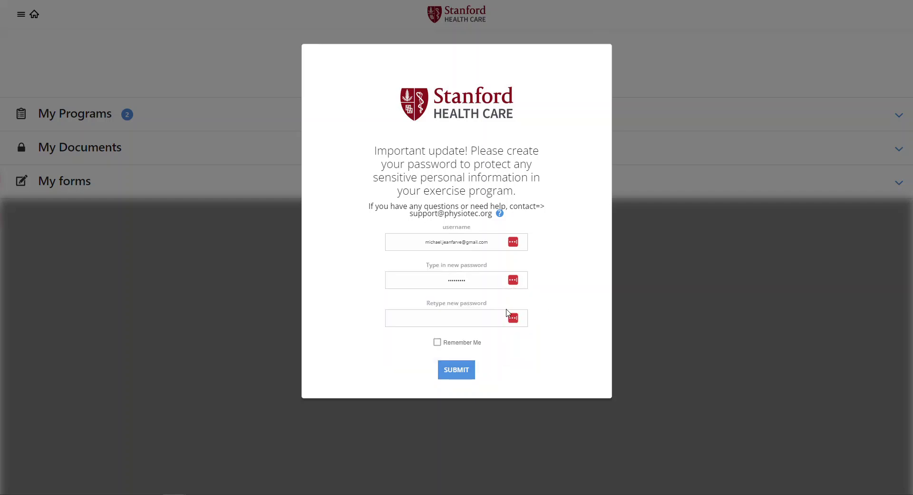
click(473, 323)
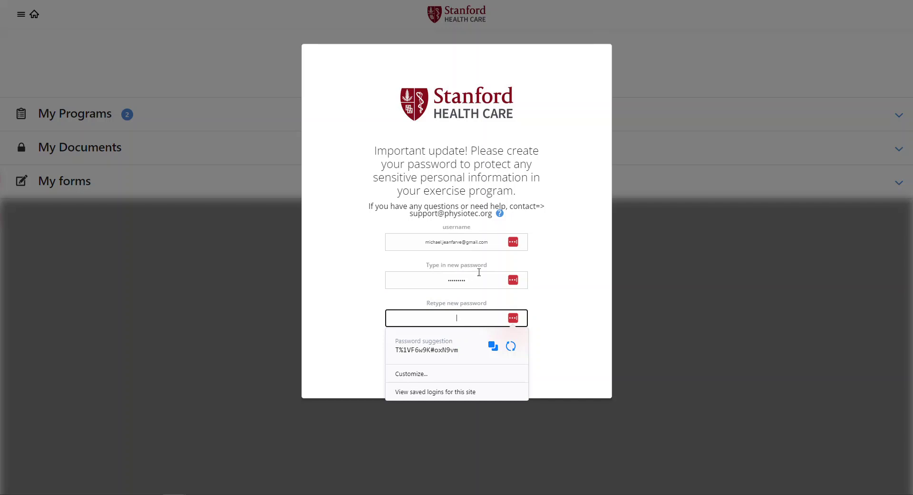
click(479, 273)
click(493, 308)
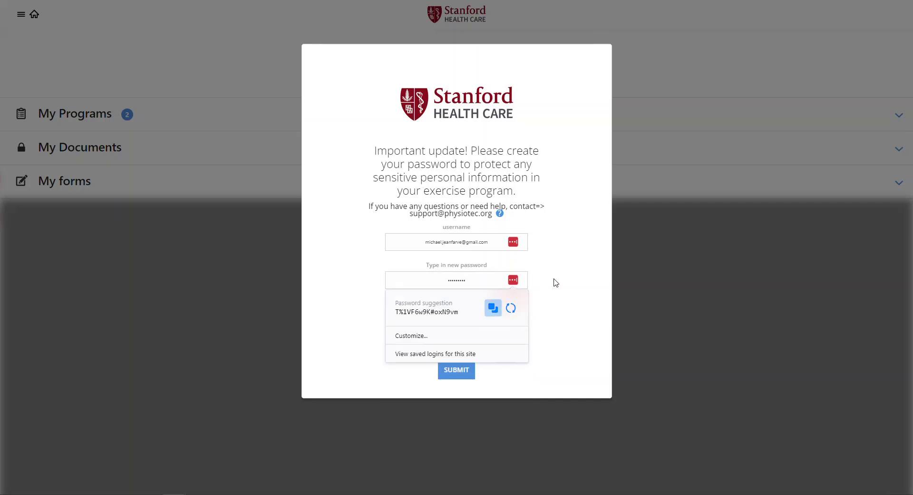
click(592, 282)
click(437, 350)
click(450, 384)
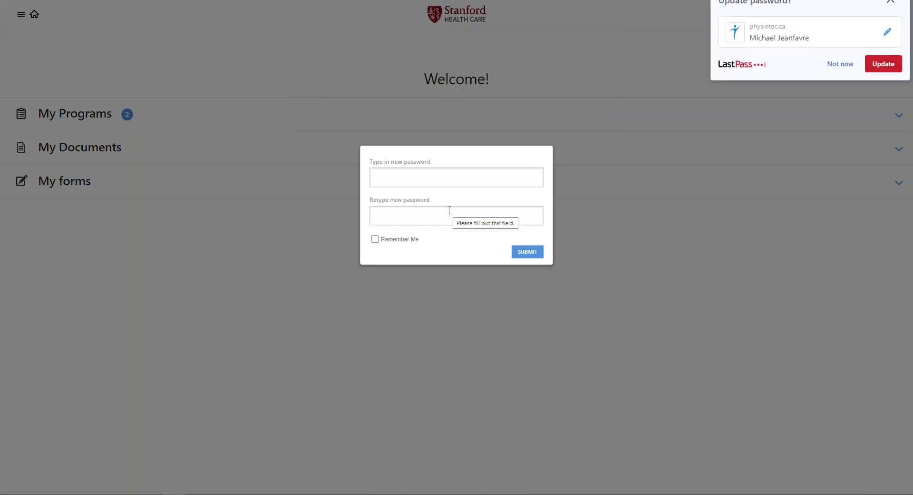
- Enter and retype the new account password in the second form, submit it with Remember Me, and update the saved LastPass login
click(444, 177)
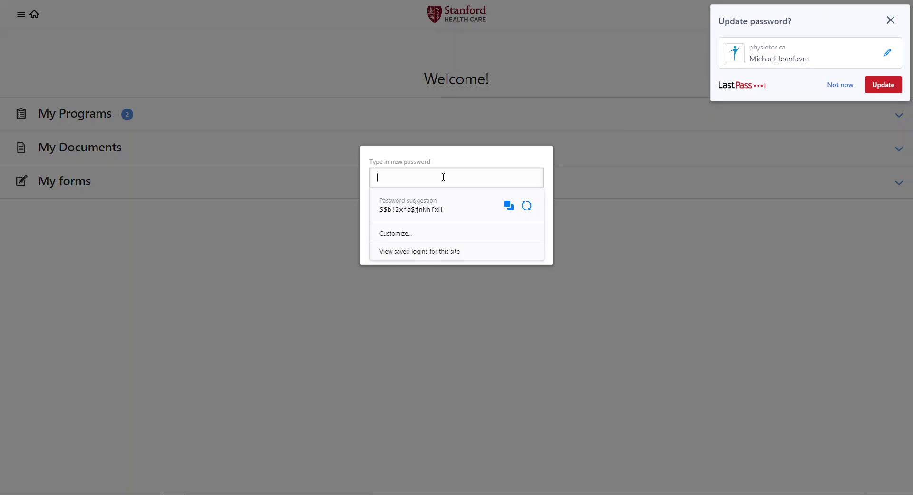
text(••••••••)
key(Tab)
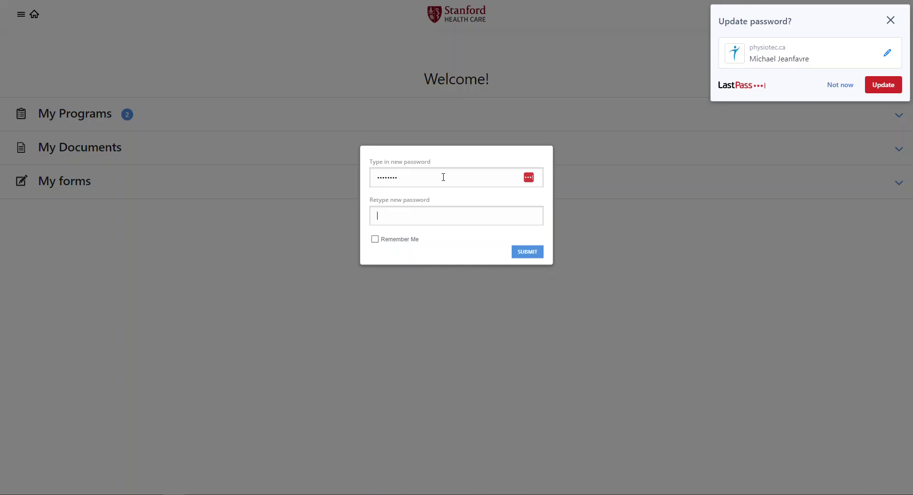
text(••)
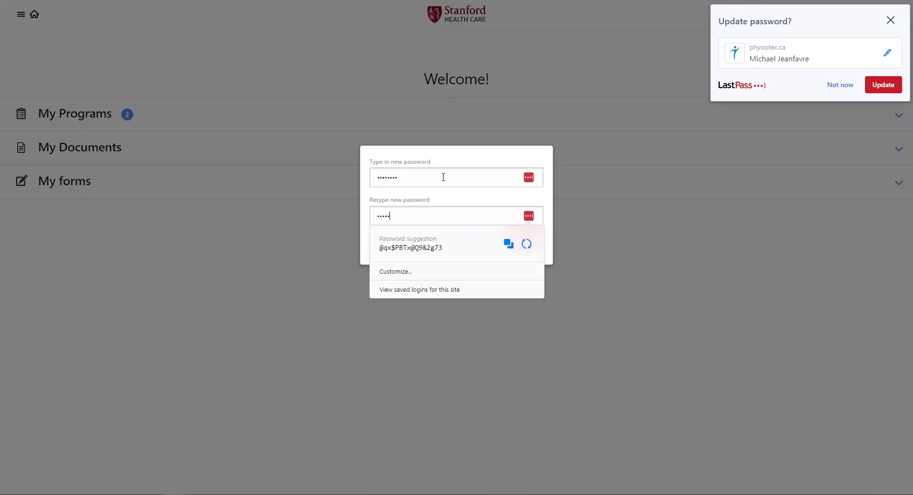
click(648, 231)
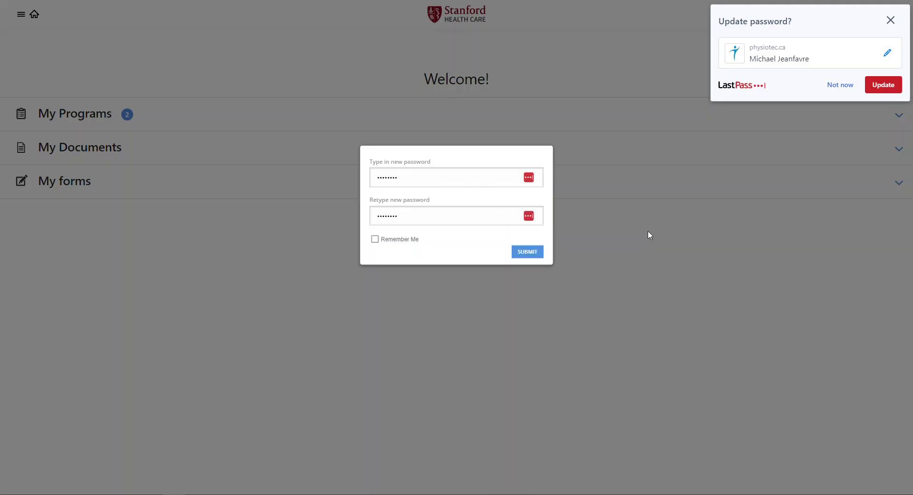
click(408, 240)
click(523, 251)
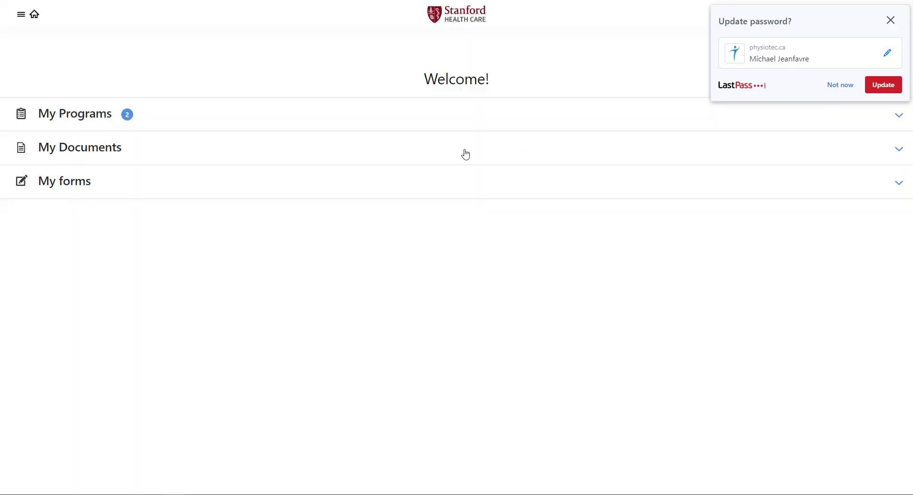
click(873, 86)
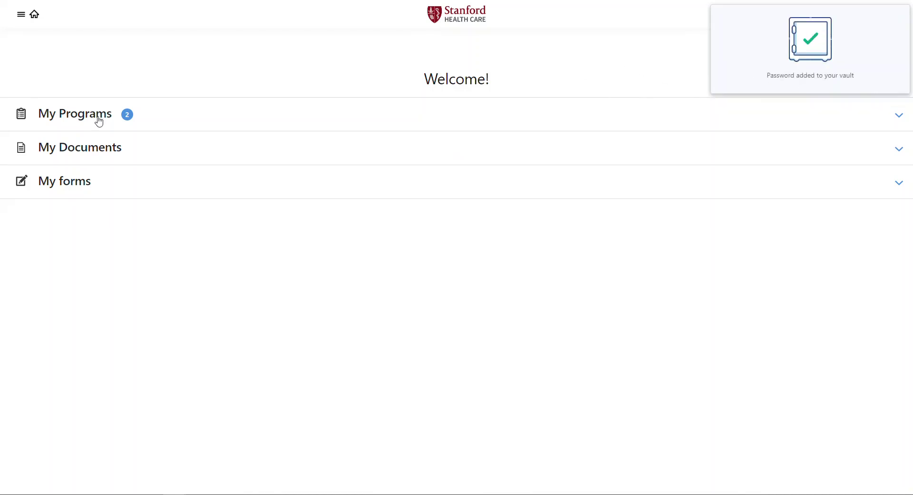
- Expand My Documents and My Programs in the patient portal and open the hip program 12/13/23
click(67, 149)
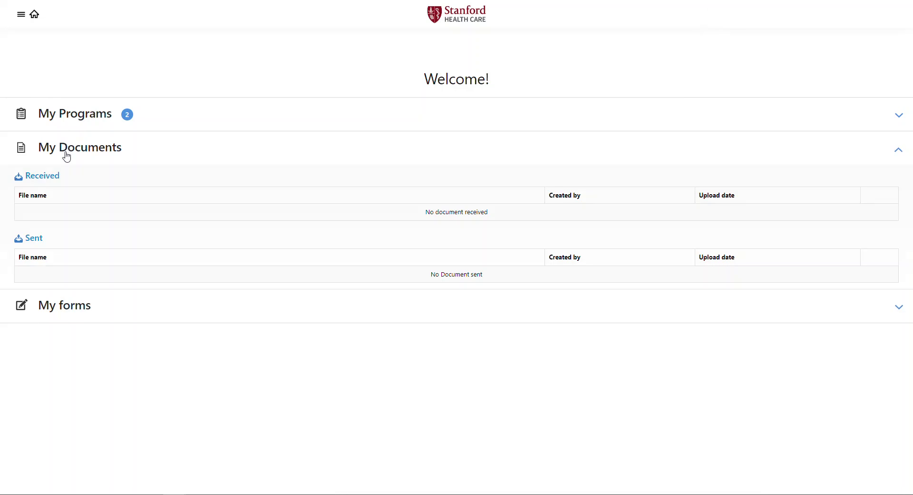
click(71, 126)
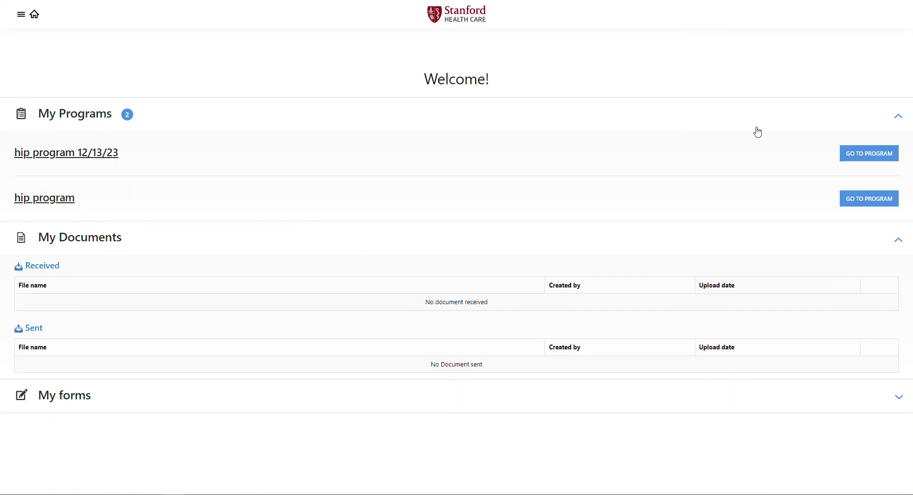
click(850, 155)
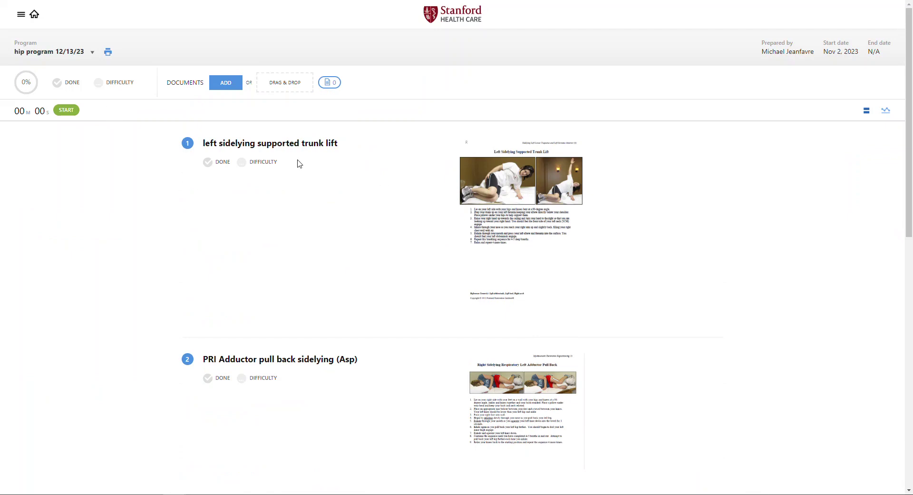
- Mark the left sidelying supported trunk lift exercise as done and rate its difficulty 7, Difficult
click(207, 165)
click(242, 162)
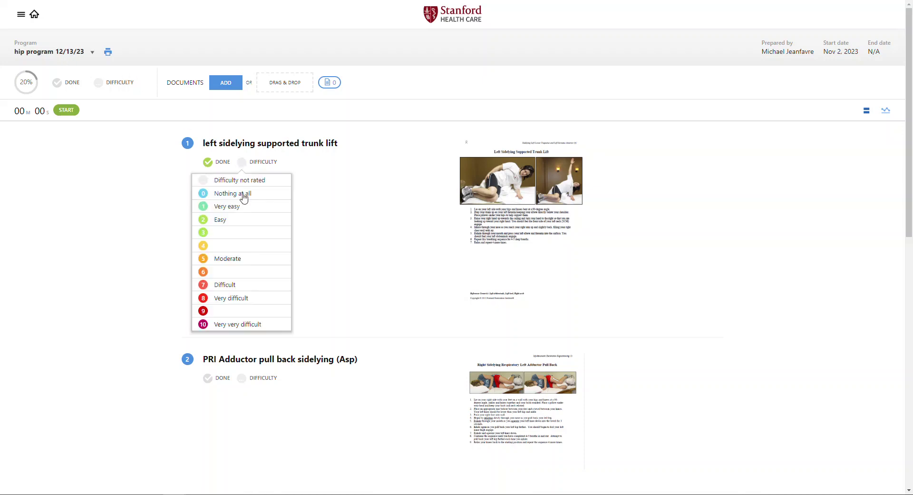
click(219, 286)
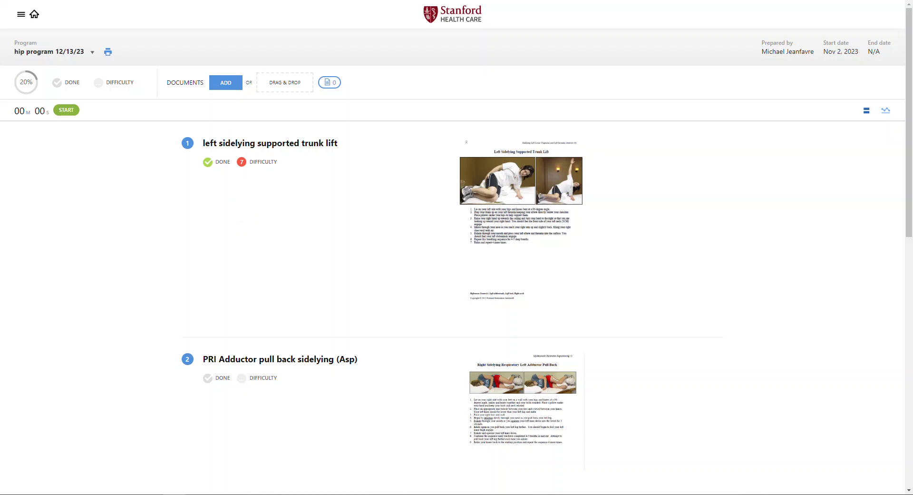
- Switch to the clinician's Physiotec exercise page and send hip program 12/13/23 to the client by SMS and by email
key(ctrl+w)
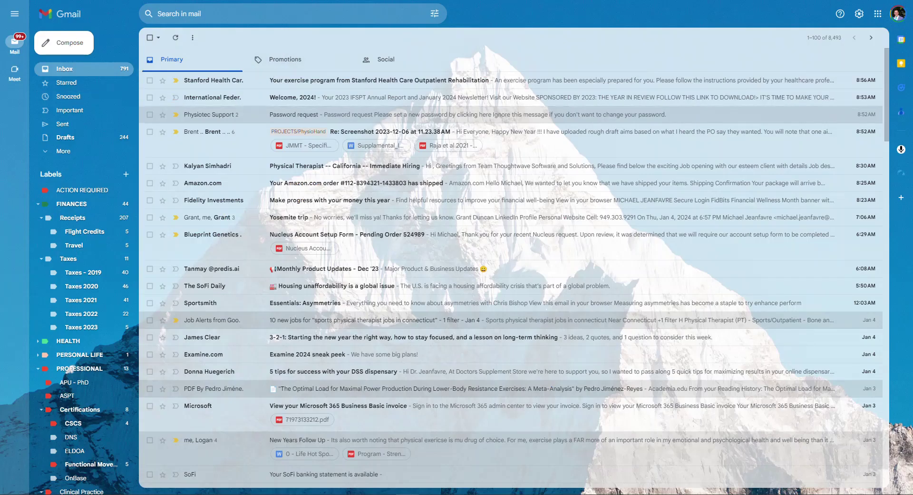
key(alt+Tab)
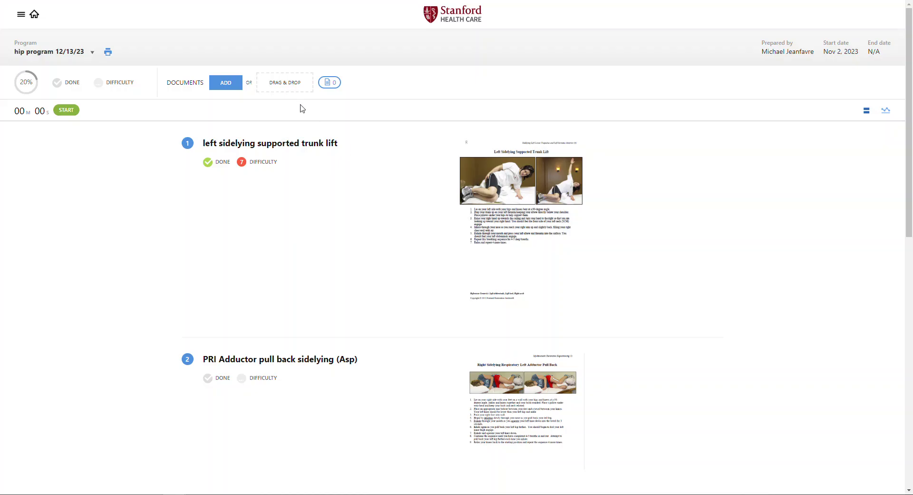
key(alt+Tab)
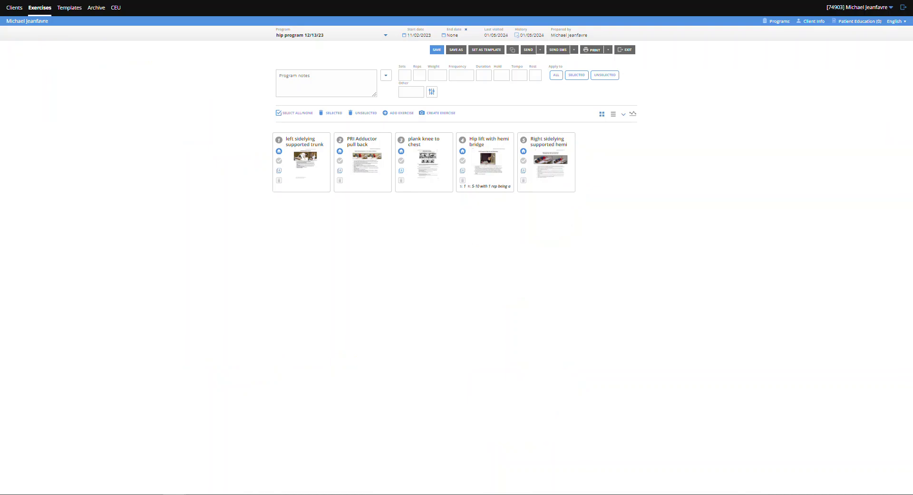
click(554, 51)
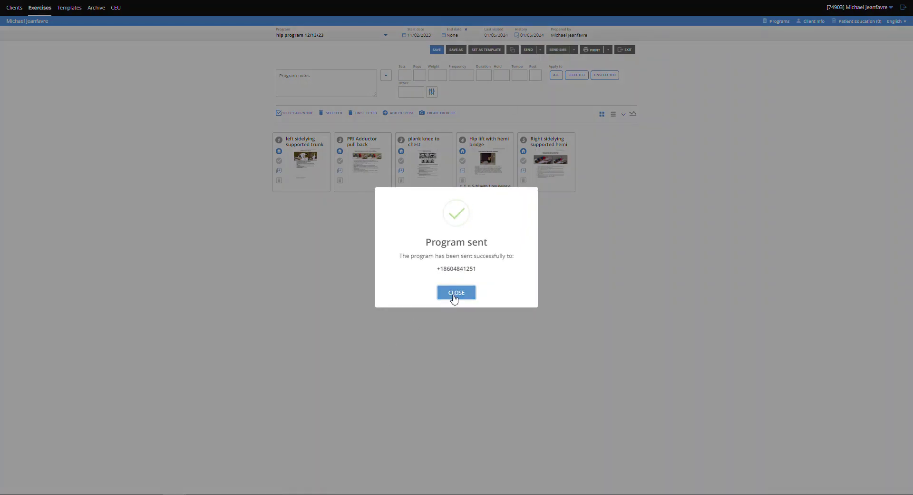
click(453, 296)
click(522, 49)
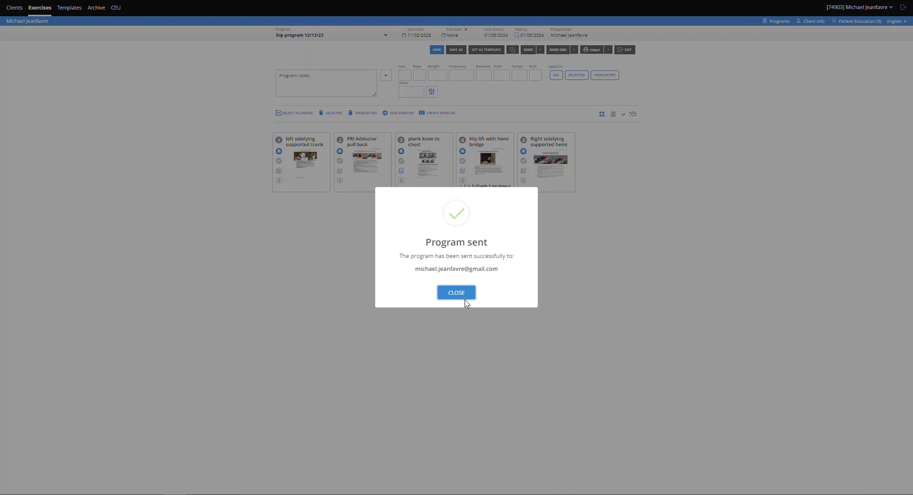
click(464, 300)
- Switch to Gmail, open the exercise program email from Stanford Health Care, and request hip program 12/13/23 in the patient portal
key(alt+Tab)
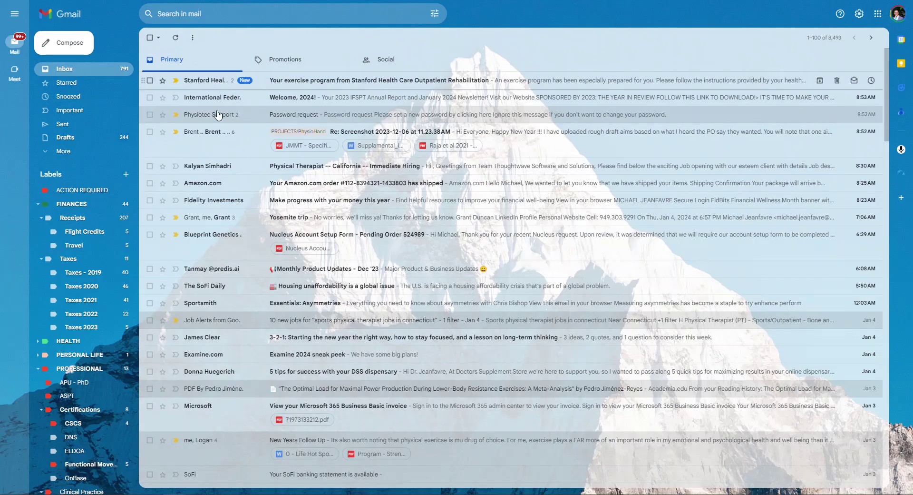
click(218, 82)
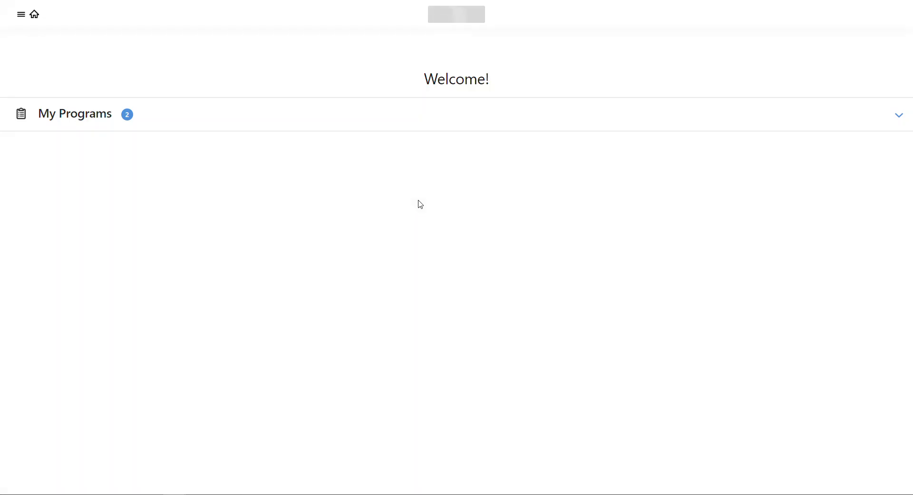
click(397, 119)
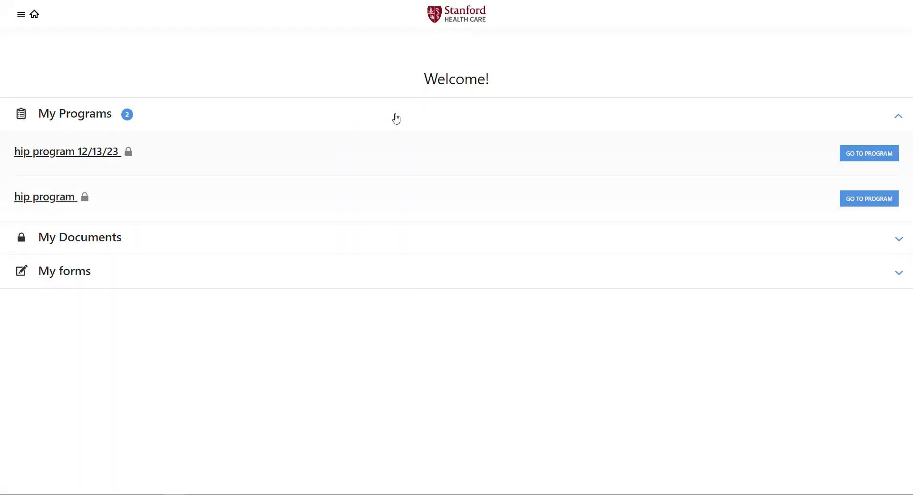
click(863, 152)
- Fill in the saved account password for the exercise program, enable Remember Me, and submit it
click(421, 218)
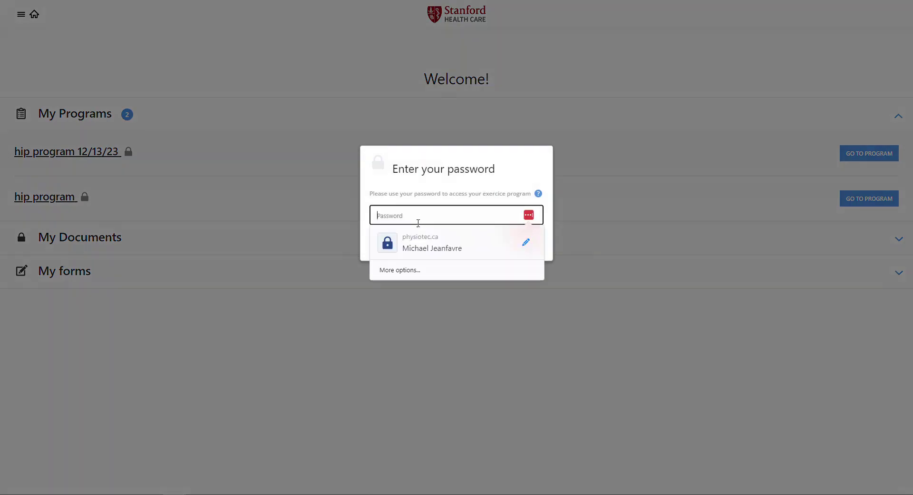
click(430, 246)
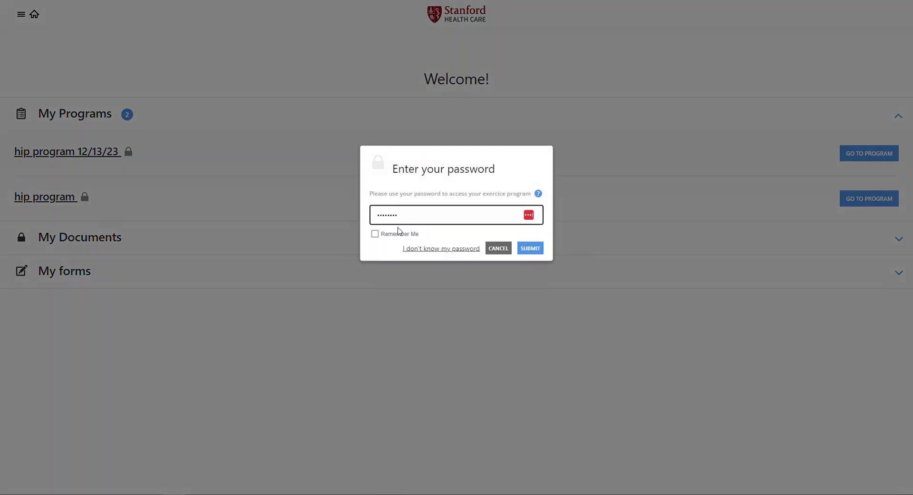
click(375, 235)
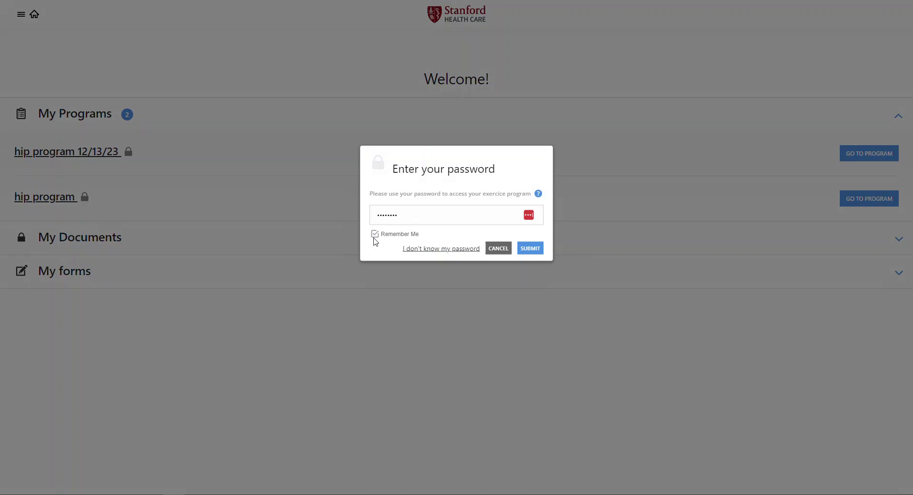
click(530, 252)
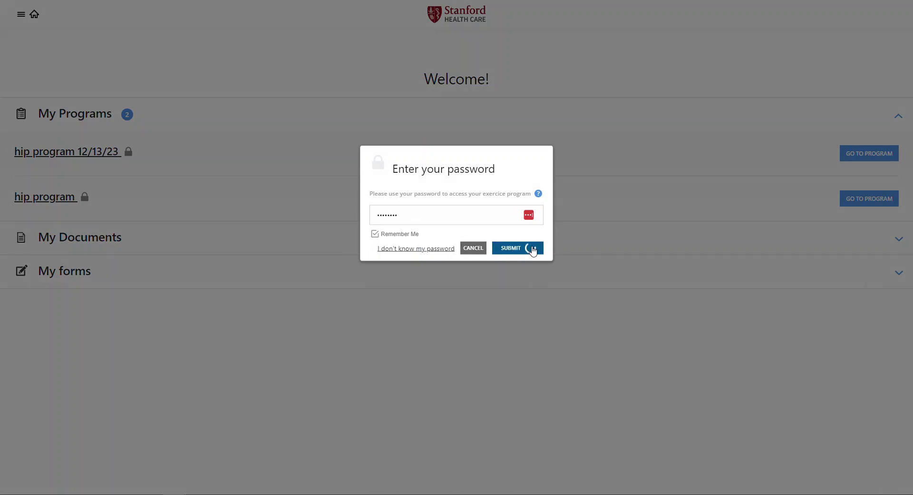